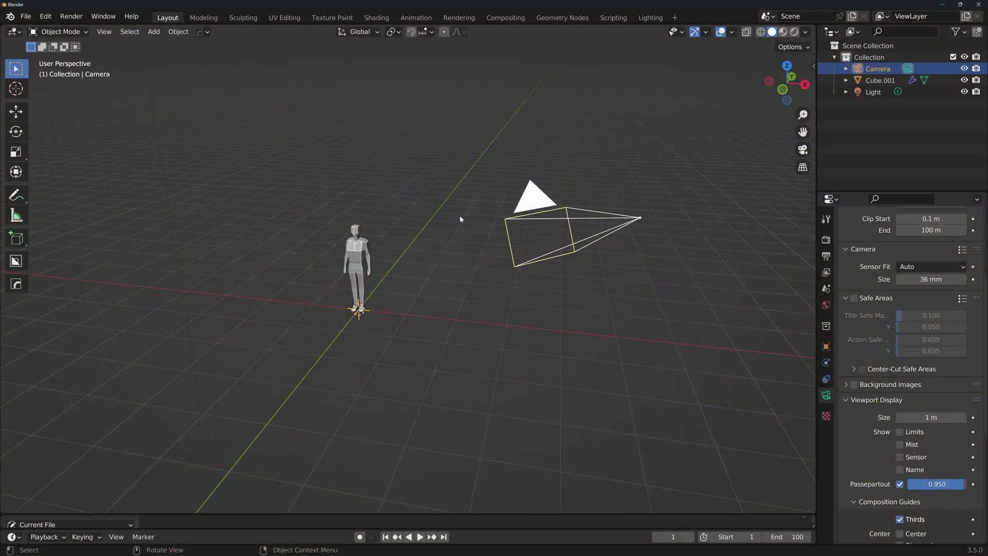
Delete the human figure from the scene and add a cube mesh in its place.
click(362, 254)
key(Delete)
key(shift+a)
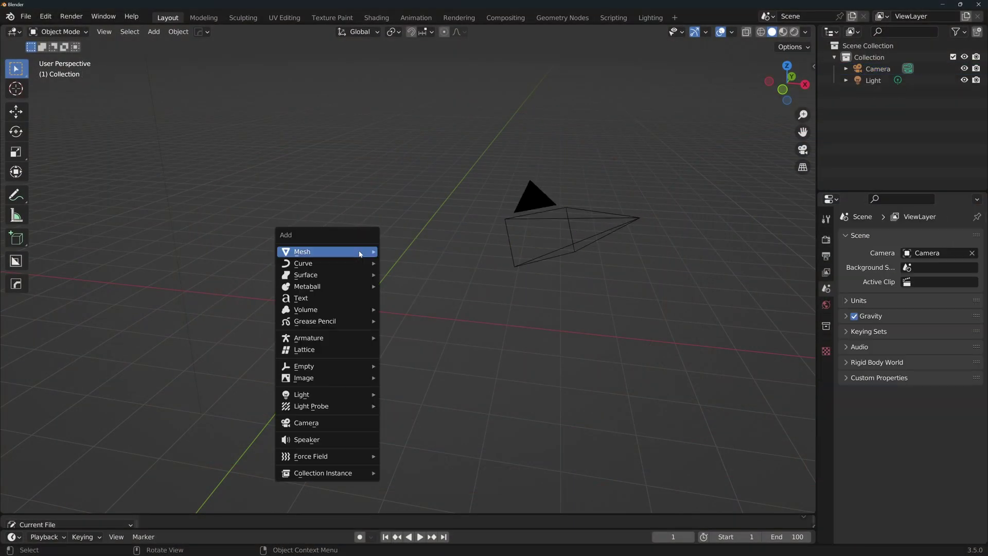
mouse_move(366, 253)
click(395, 265)
Turn the cube into a smooth-shaded sphere with a level 4 viewport Subdivision modifier and a Cast modifier at factor 1.00.
key(ctrl+1)
click(826, 362)
click(911, 237)
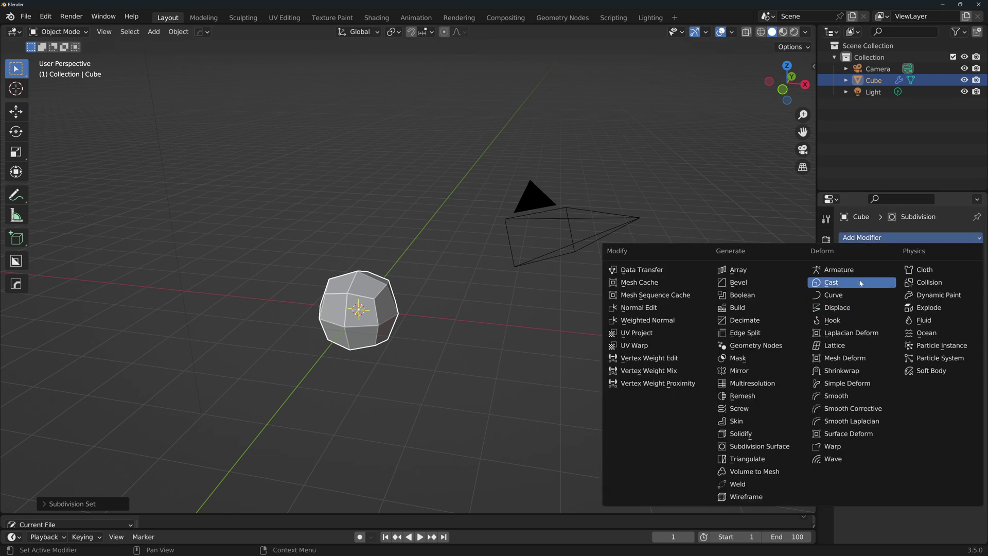
click(759, 281)
click(963, 288)
click(962, 288)
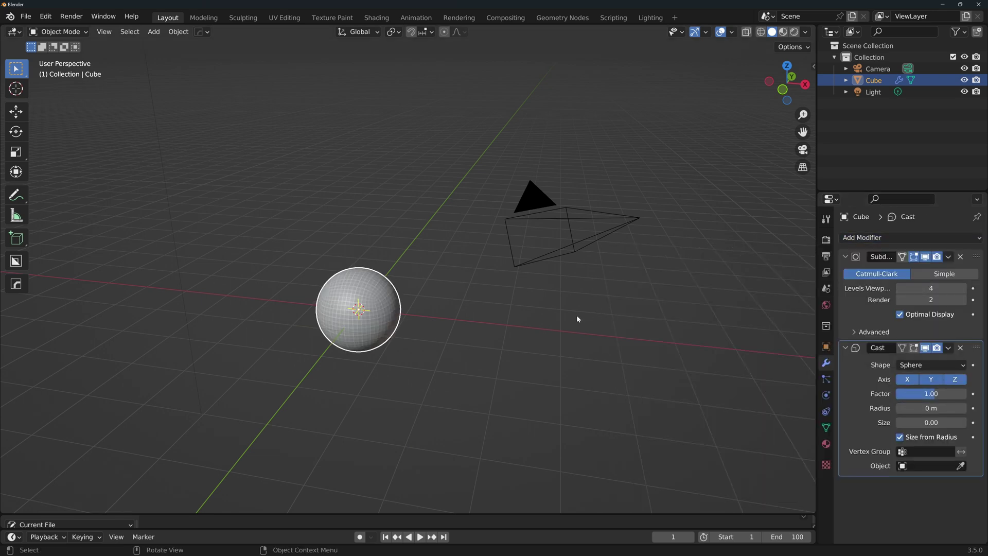
right_click(362, 291)
click(363, 290)
Create a new material on the sphere and name it Aluminum.
click(826, 444)
click(908, 286)
double_click(869, 241)
text(Aluminum)
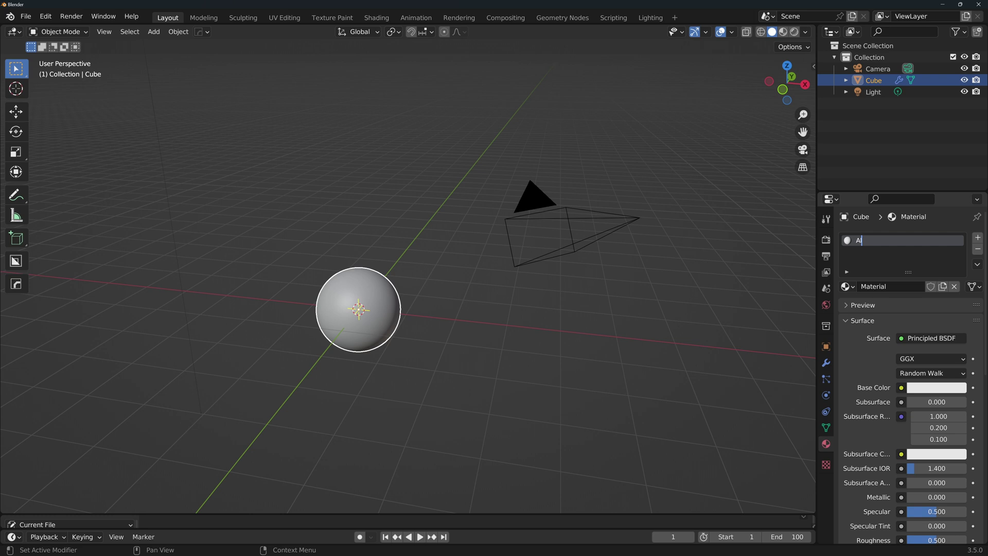
key(Return)
Set the Aluminum shader's Metallic value to 1.000 in the node editor and darken its base color slightly.
click(376, 17)
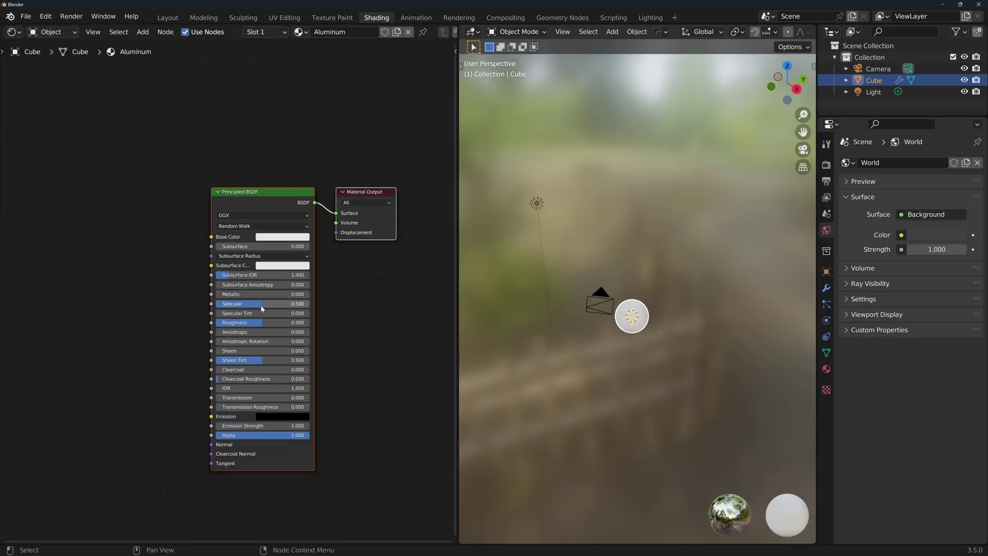
drag(260, 294, 355, 294)
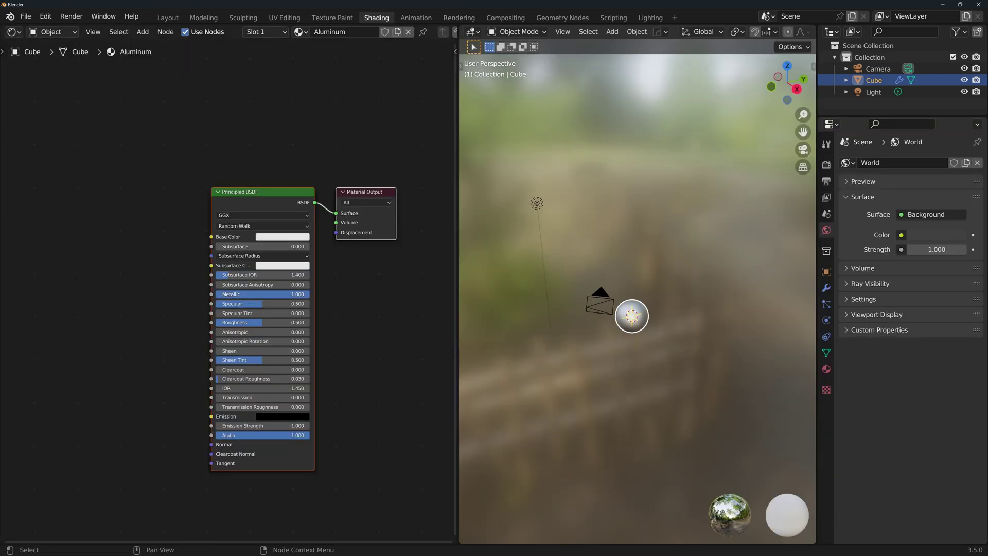
click(281, 237)
drag(330, 124, 330, 123)
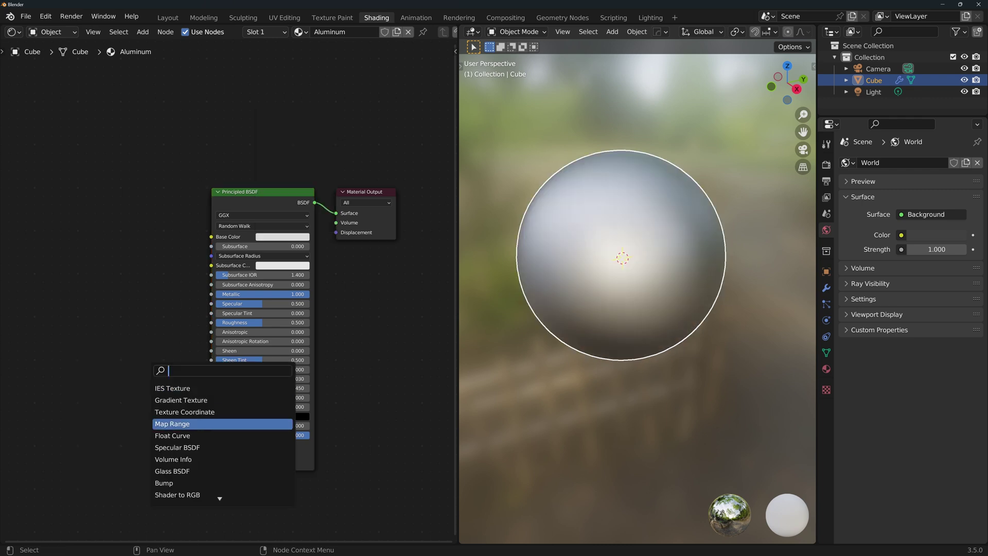
Add a Noise Texture node beside the Principled BSDF, with Texture Coordinate and Mapping nodes feeding it.
text(noise)
key(Return)
click(200, 280)
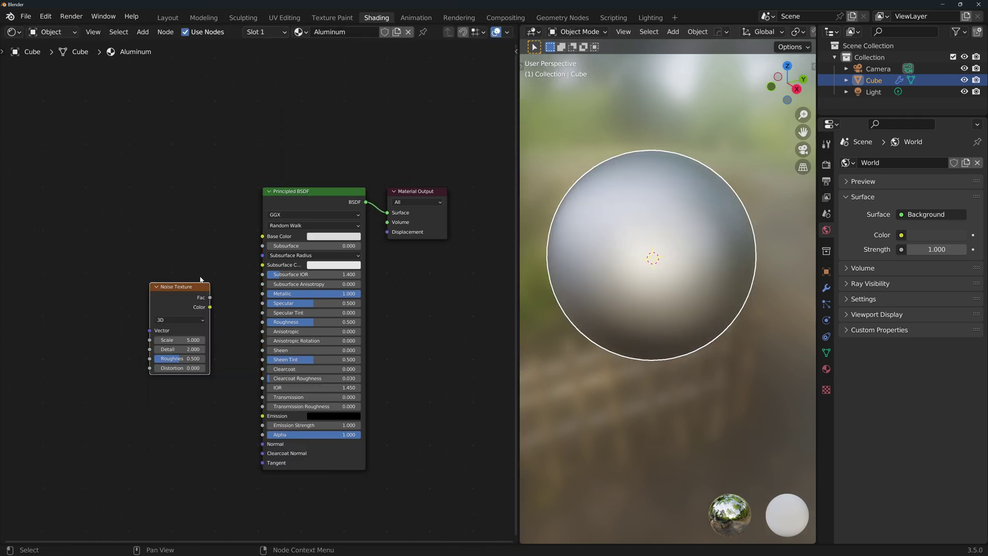
key(ctrl+t)
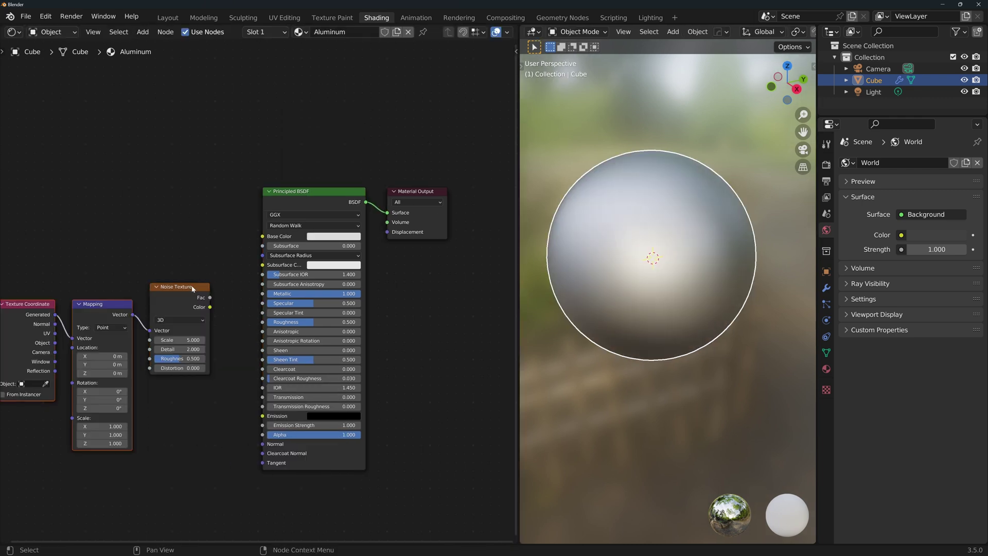
Drive the Mapping node from the Object texture coordinates and apply the sphere's scale.
middle_drag(1, 302, 36, 304)
middle_drag(97, 341, 156, 330)
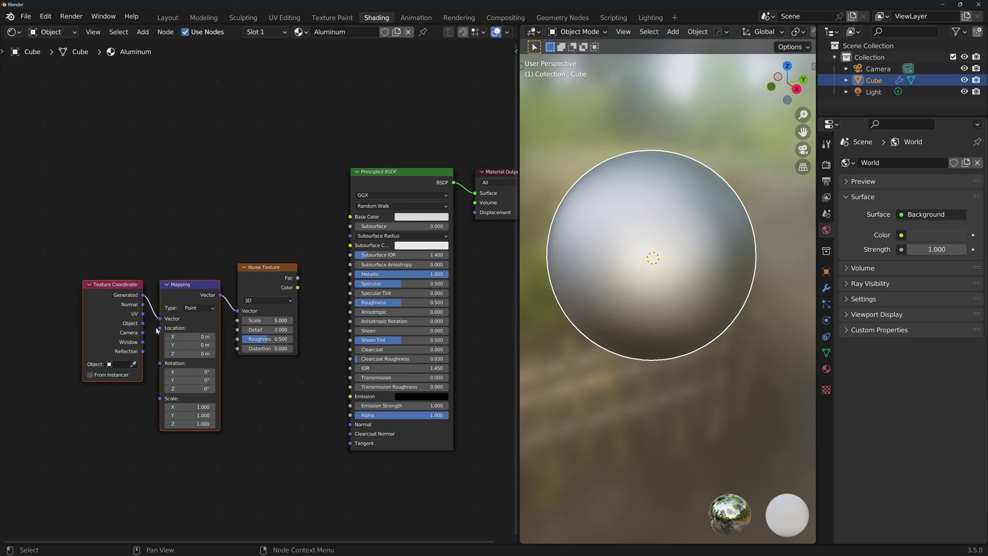
drag(144, 323, 161, 319)
key(ctrl+a)
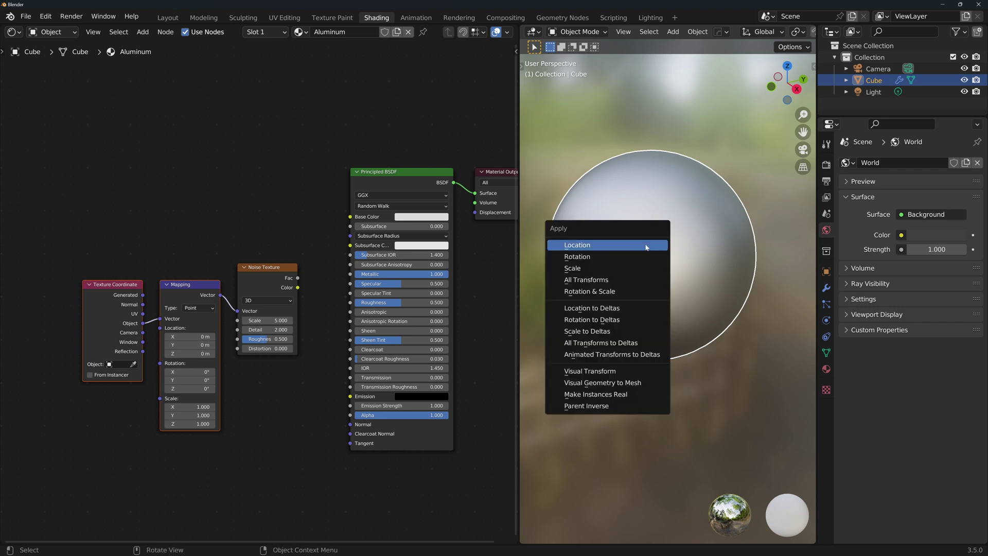
click(586, 268)
Add a Bump node taking the noise Fac as its height and feeding the Principled BSDF's Normal input.
key(shift+a)
text(bump)
key(Return)
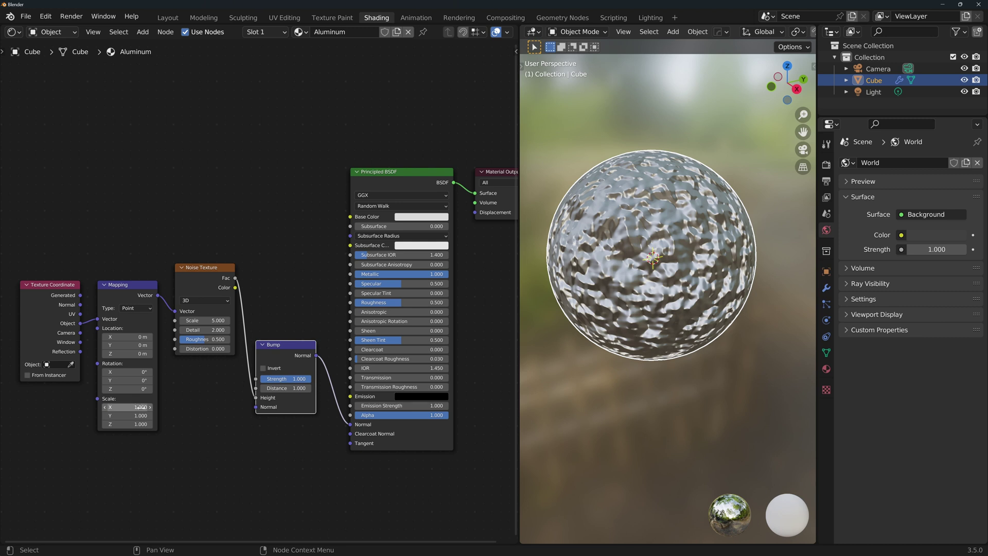
Set the Mapping node's Y scale to 200 to stretch the noise into brushed streaks.
click(126, 415)
text(200)
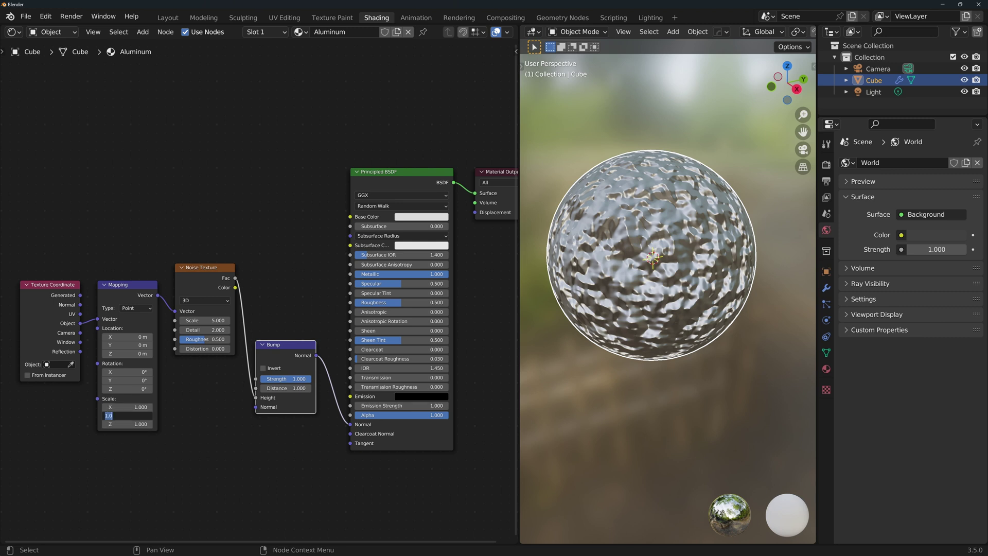
key(Return)
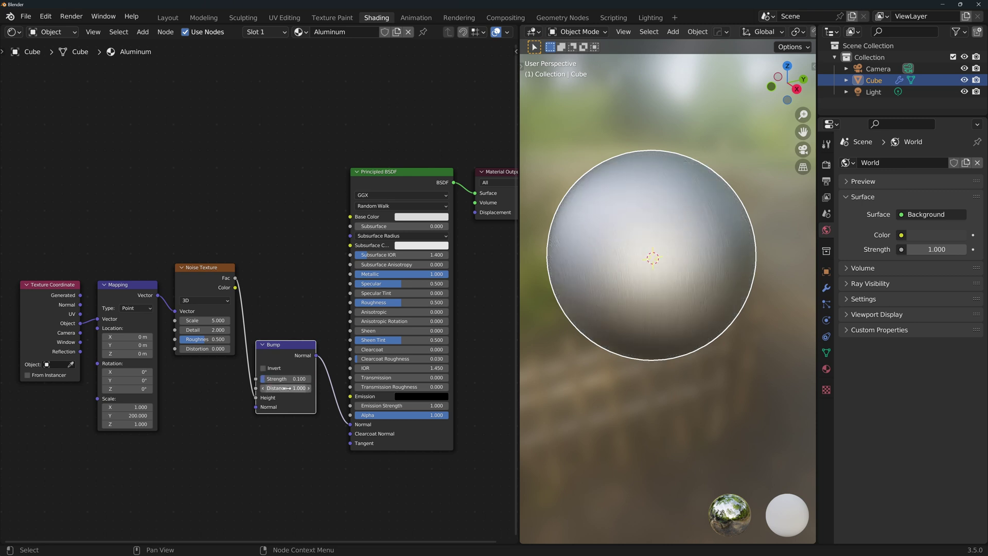
Set the Bump node's strength to 0.1 and its distance to 0.01.
click(286, 390)
text(.01)
key(Return)
Duplicate the aluminum sphere and place the copy directly above it along the Z axis.
scroll(703, 276, up, 6)
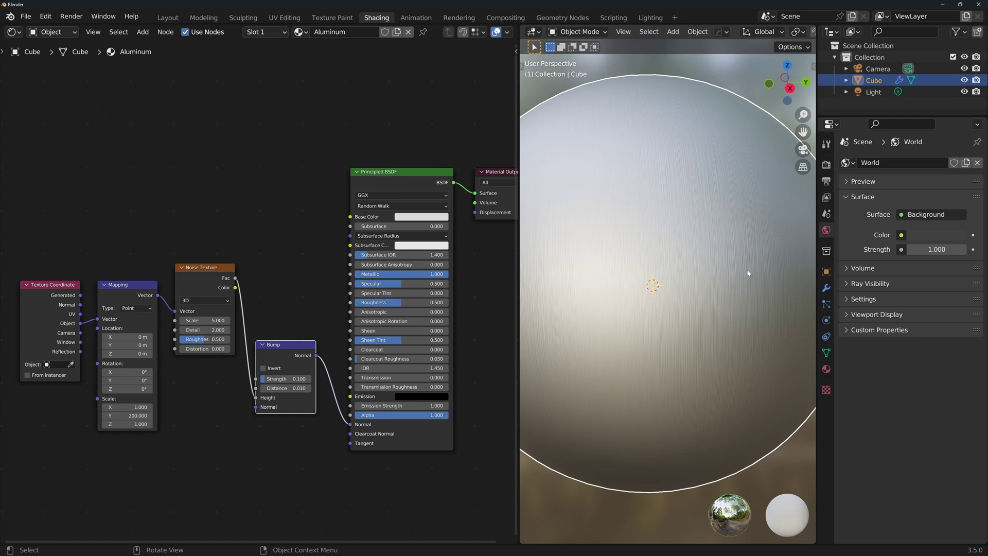
mouse_move(748, 273)
middle_down()
mouse_move(757, 289)
mouse_move(621, 282)
mouse_move(677, 389)
middle_up()
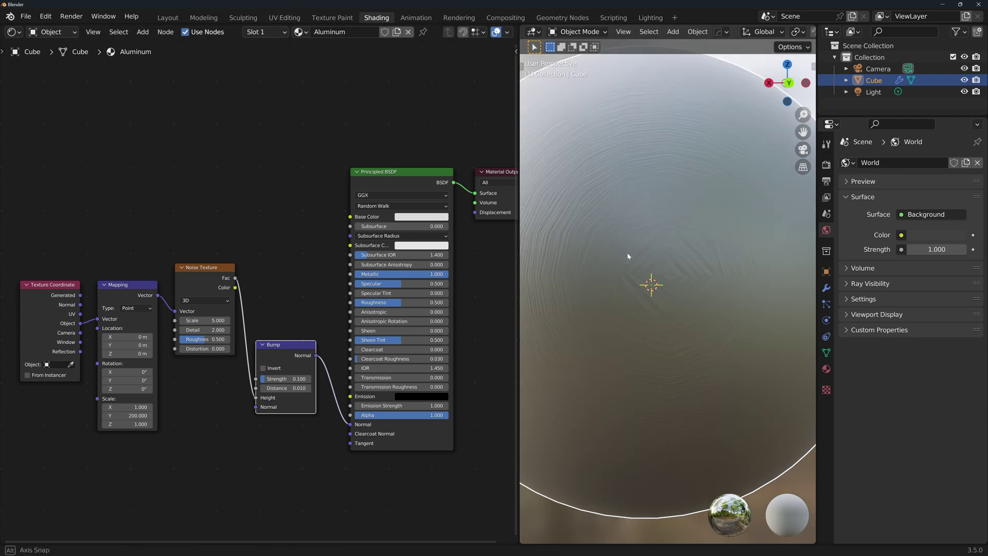
middle_drag(634, 251, 656, 257)
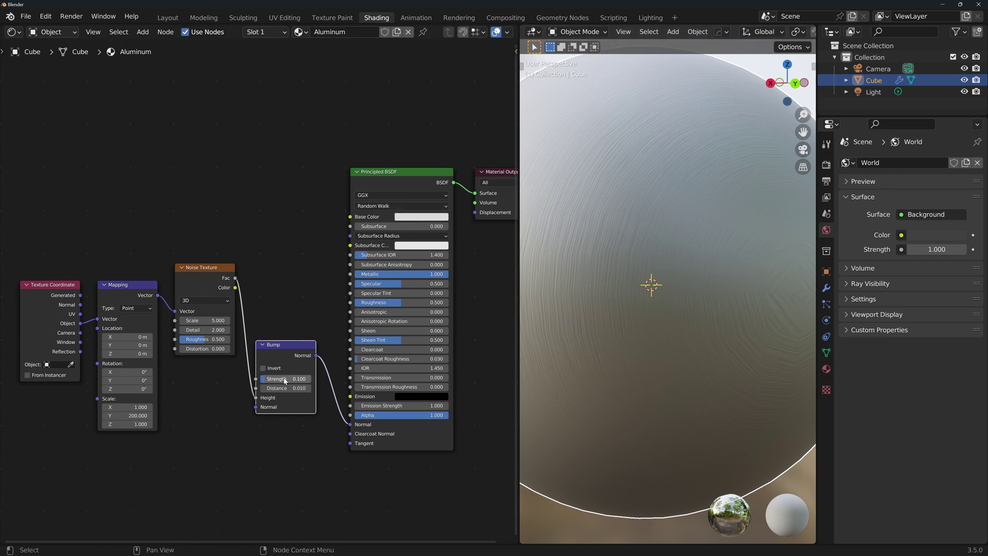
middle_drag(571, 221, 663, 228)
scroll(663, 228, down, 3)
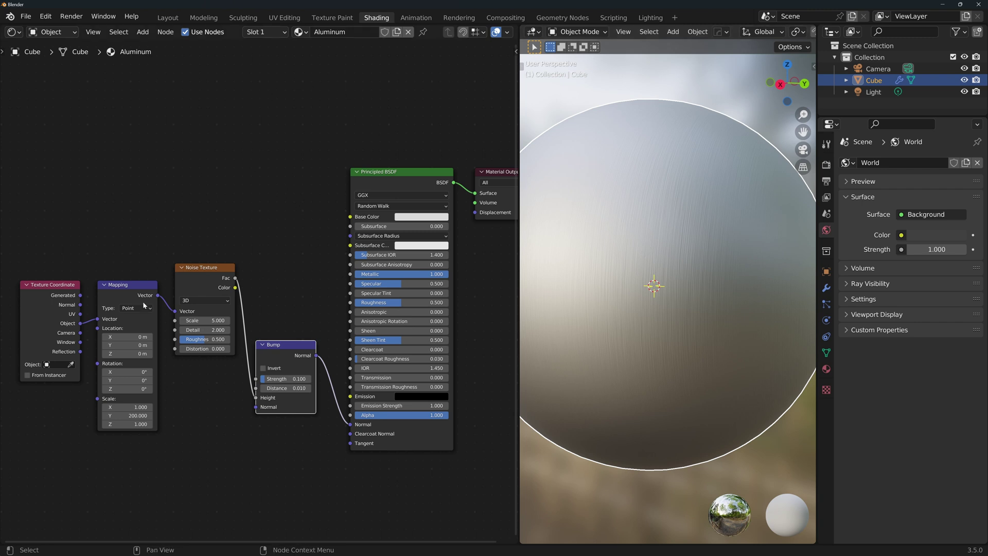
scroll(664, 286, down, 5)
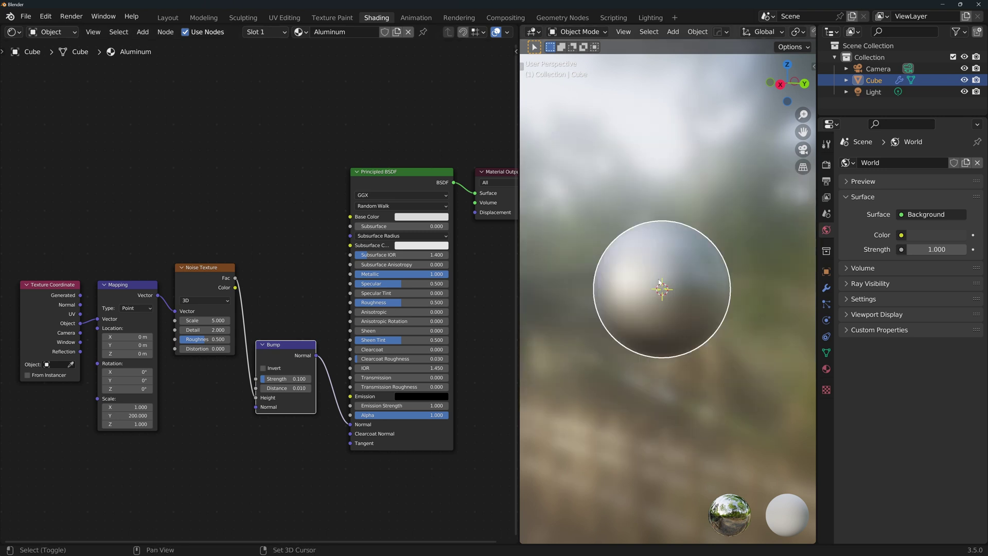
key(shift+d)
key(z)
click(662, 141)
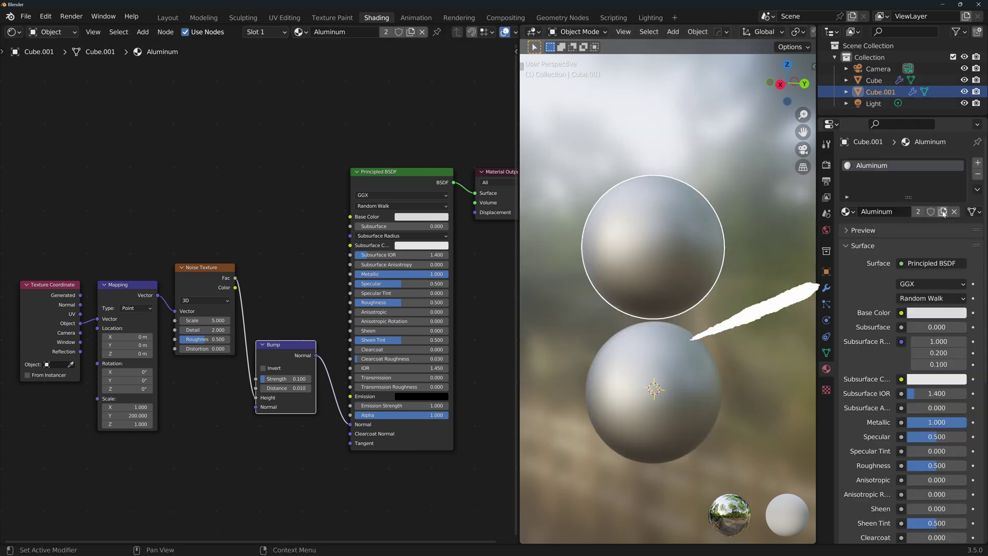
Make the upper sphere's material an independent copy and rename it Wood.
click(942, 212)
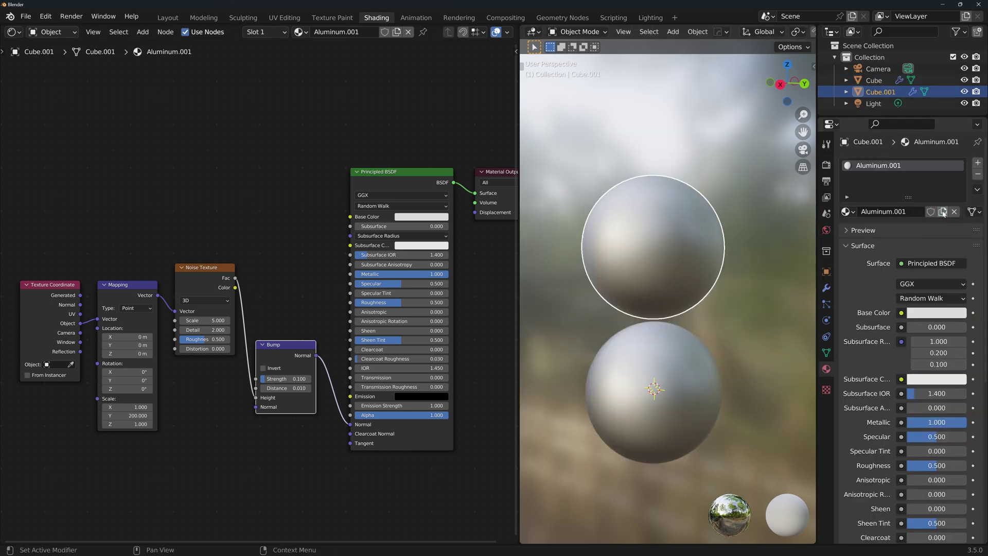
double_click(878, 165)
text(Wood)
key(Return)
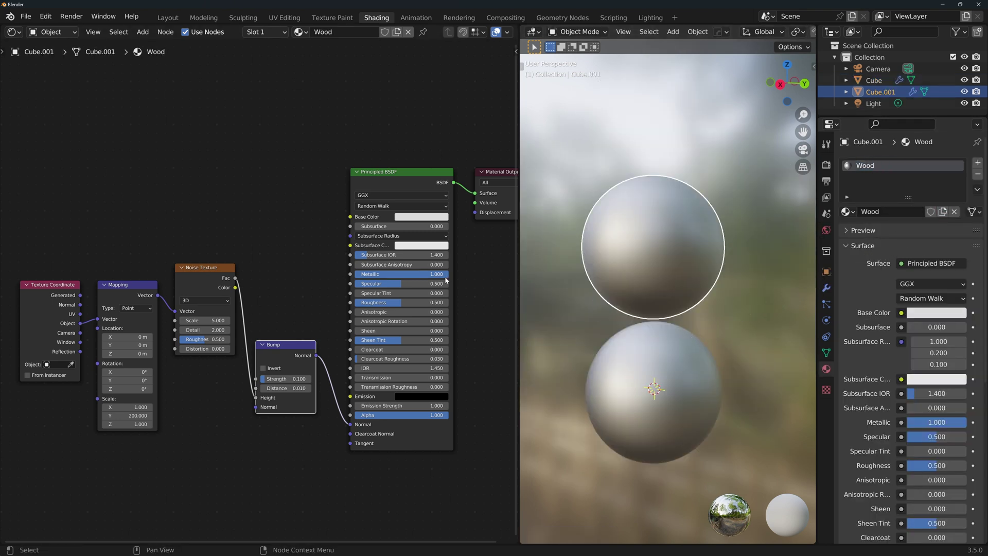
Set the Wood material's Metallic value to 0 and its Mapping scale to X 0.1, Y 10, Z 0.1.
drag(443, 274, 354, 273)
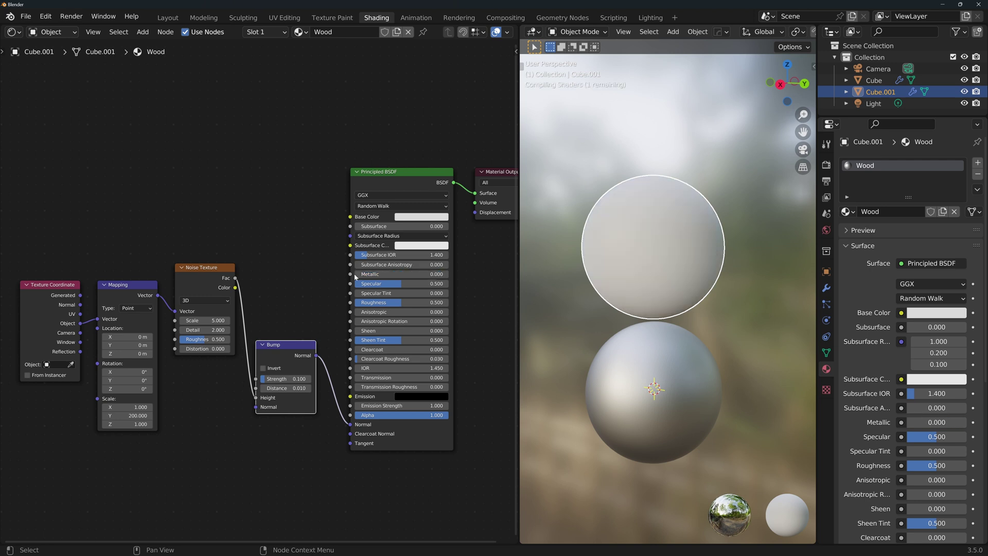
click(128, 416)
text(10)
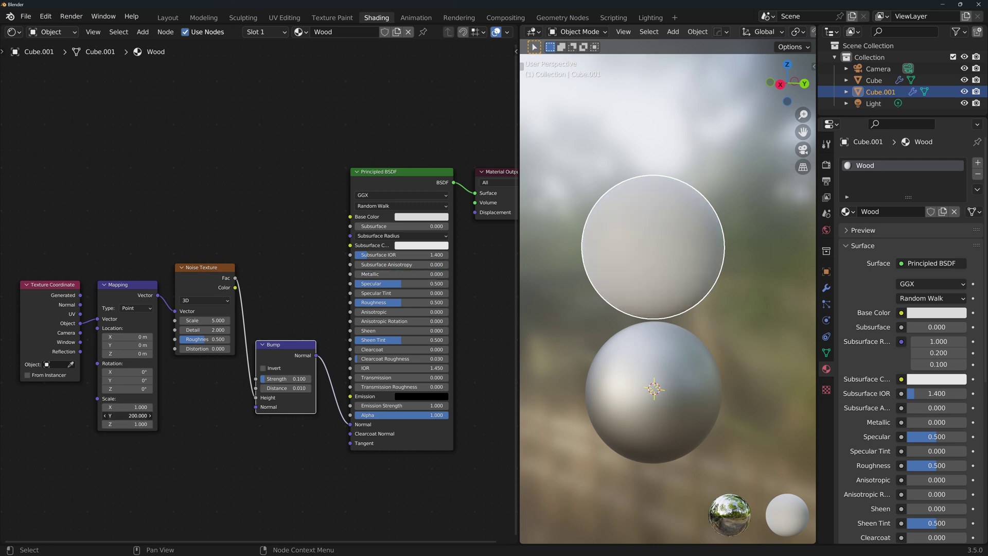
key(Return)
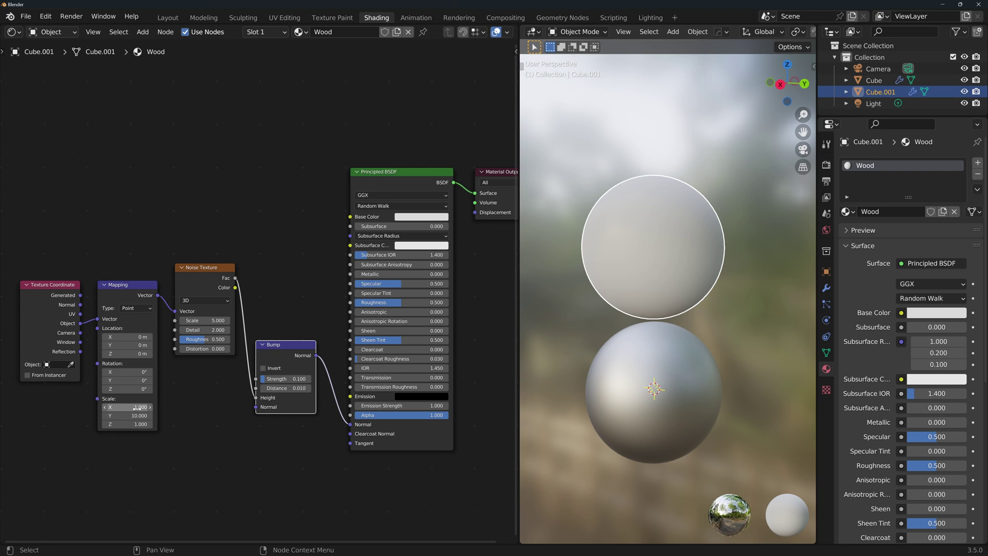
click(138, 407)
text(.1)
key(Return)
click(138, 424)
text(10.1)
key(Return)
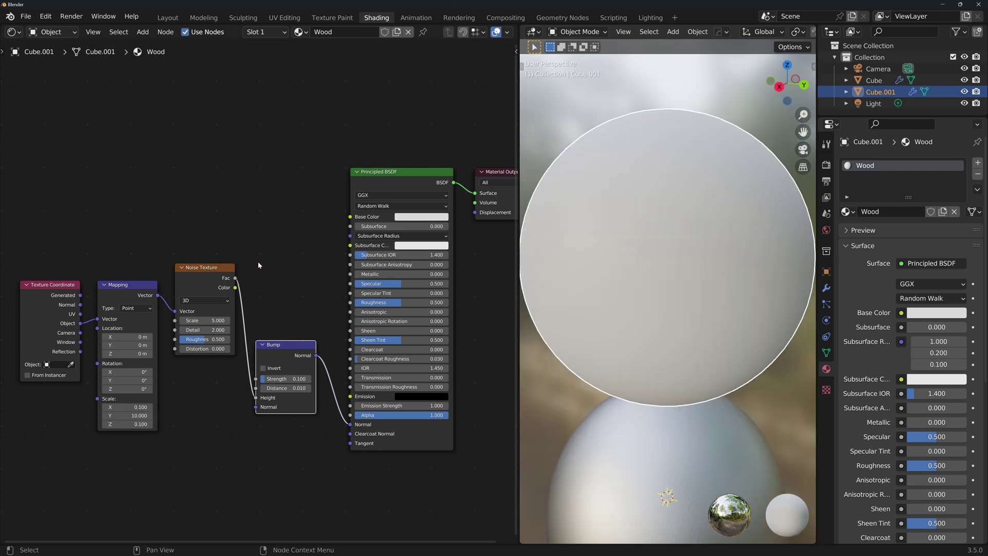
Add a ColorRamp node to the Wood material, driven by the Noise Texture's Fac output.
text(col)
drag(235, 278, 299, 269)
click(288, 337)
click(291, 301)
scroll(288, 288, down, 4)
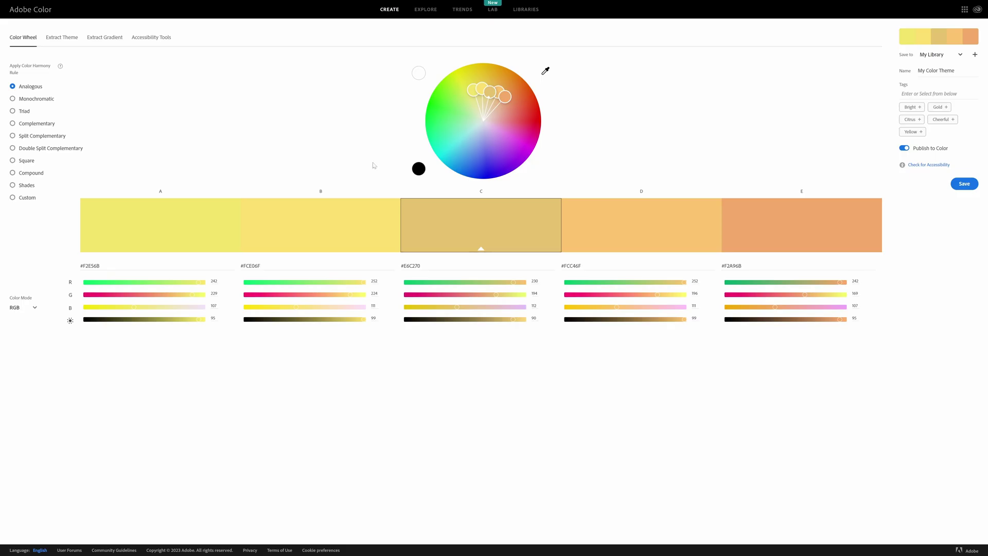
Switch to Adobe Color, search the explore page for wood themes and open the "Old wood plank texture background" palette.
click(425, 10)
text(wood)
key(Return)
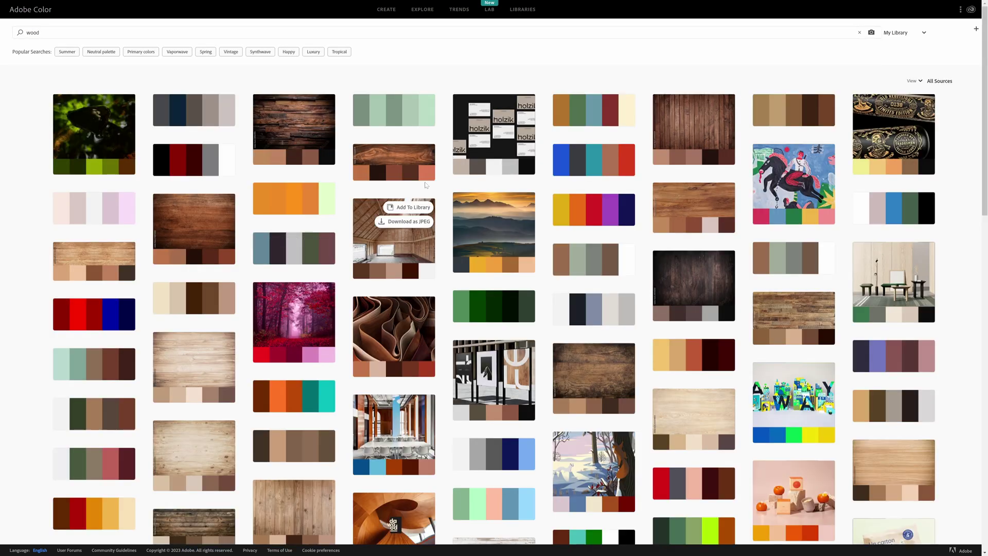
scroll(547, 317, down, 2)
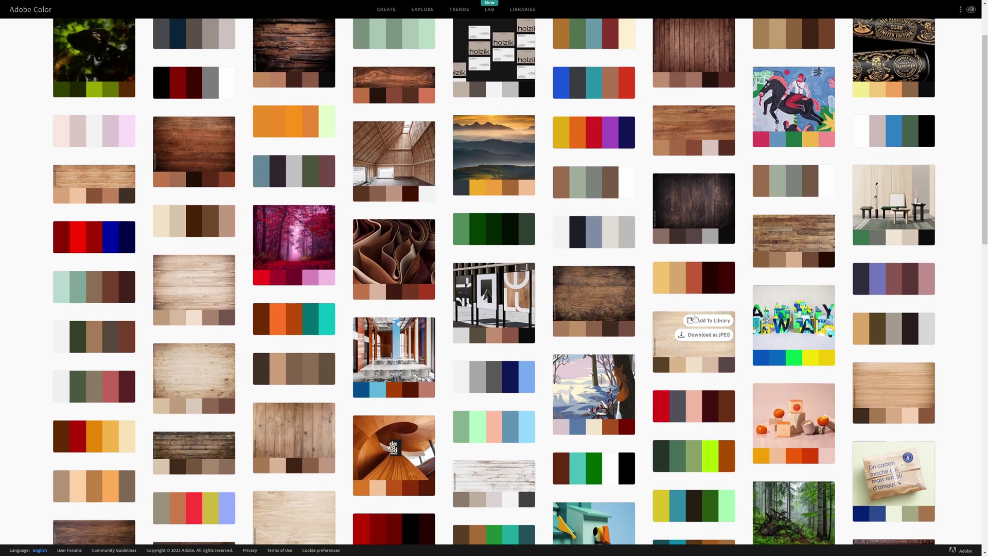
scroll(684, 319, up, 2)
click(876, 444)
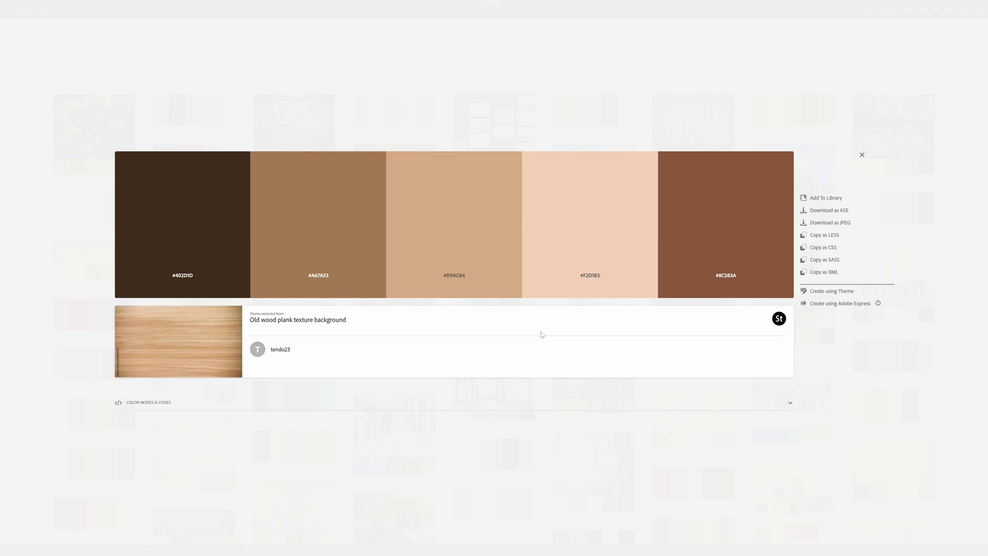
Copy the palette's #D9AC84 color and, in Blender, assign it to the ColorRamp's first stop.
click(437, 234)
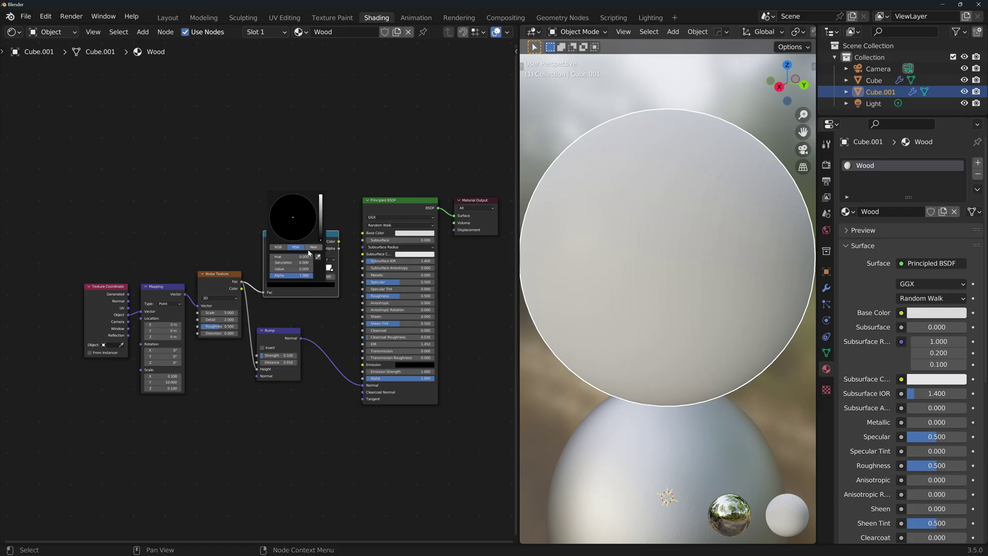
click(313, 248)
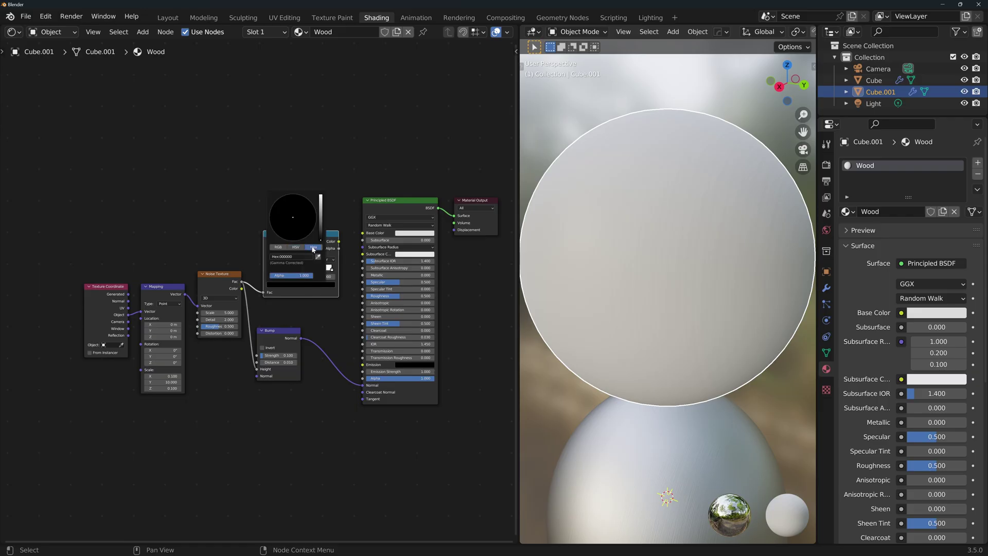
click(288, 256)
key(ctrl+v)
key(Return)
Copy #A67A53 from the Adobe Color palette to the ColorRamp's second stop in Blender and connect the ramp's Color to Base Color.
key(alt+Tab)
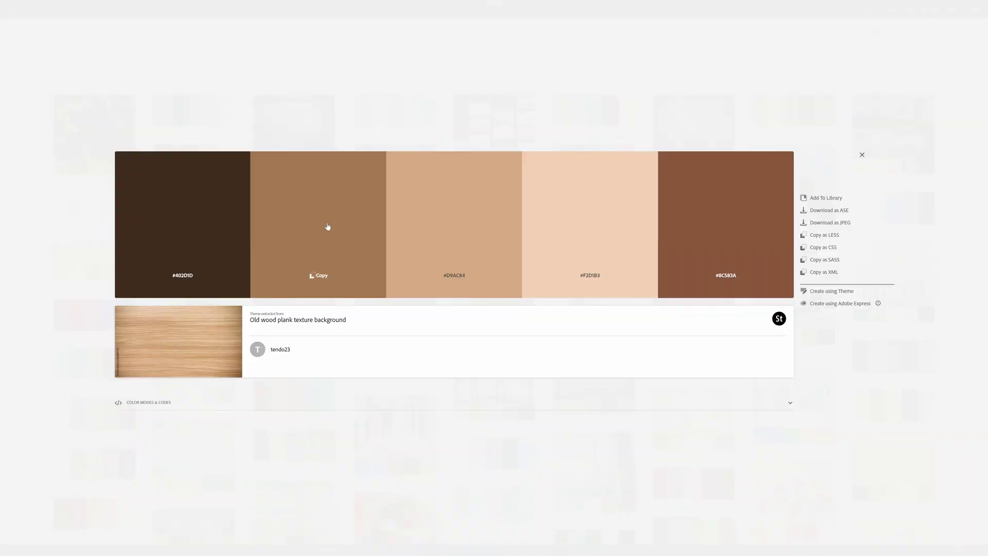
click(327, 227)
key(alt+Tab)
click(331, 268)
click(309, 284)
click(288, 257)
key(ctrl+v)
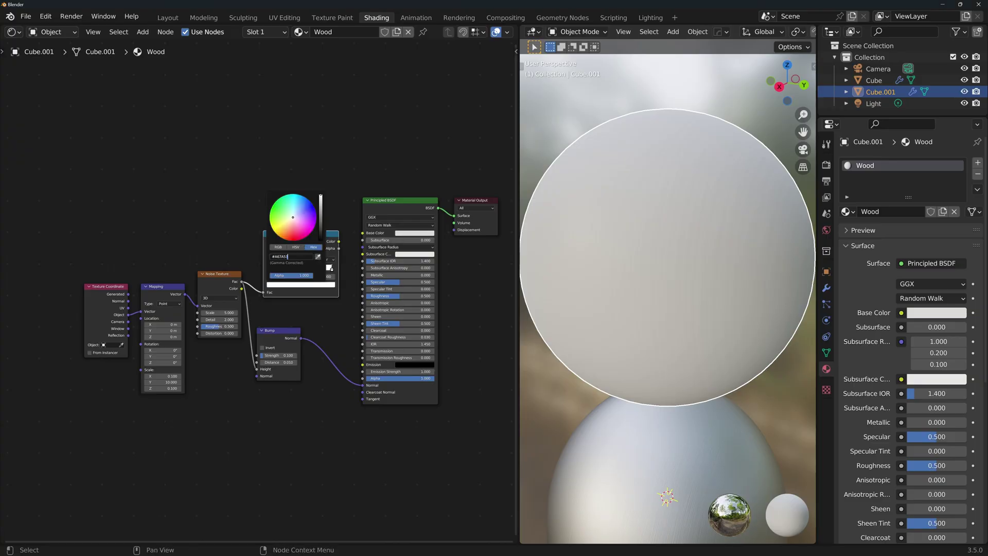
drag(339, 241, 363, 234)
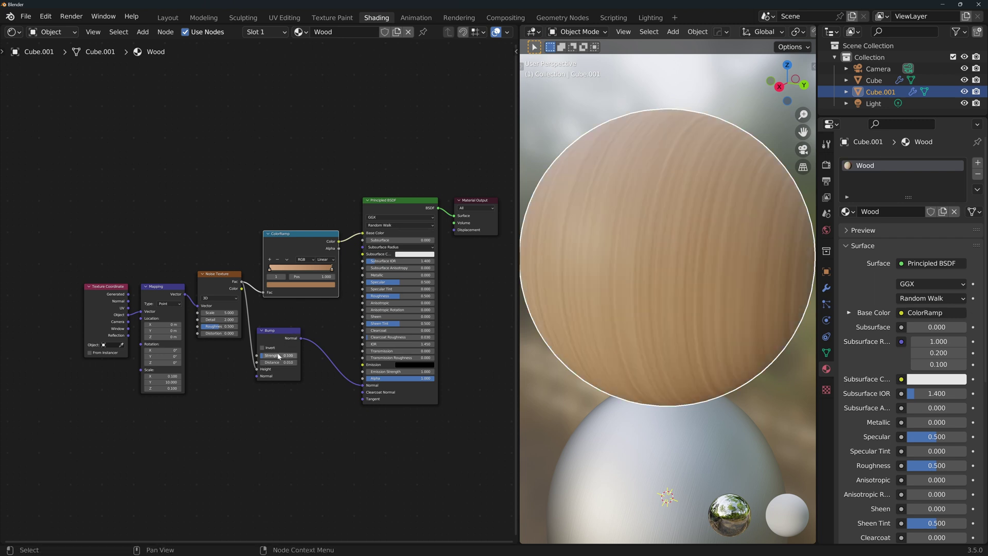
Set the Strength of the Wood material's Bump node to 0.5.
click(279, 356)
text(.5)
key(Return)
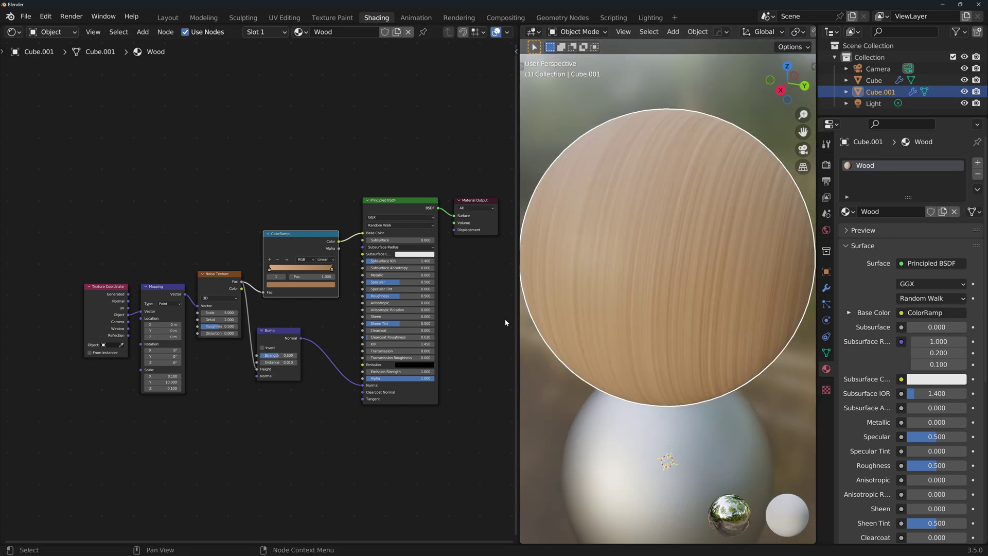
Insert a Voronoi Texture node between Mapping and Noise Texture in the Wood material and set its feature output to Smooth F1.
key(shift+a)
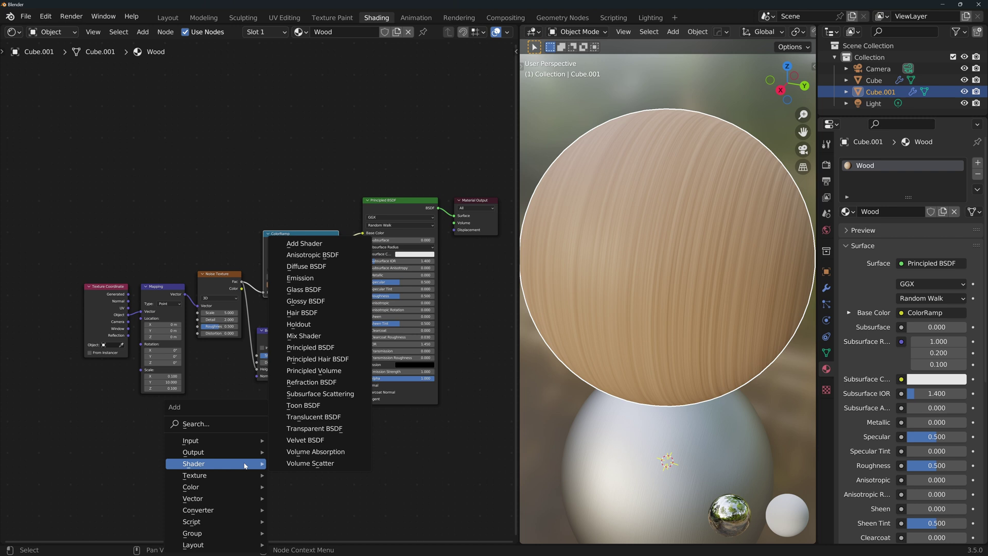
text(voron)
key(Return)
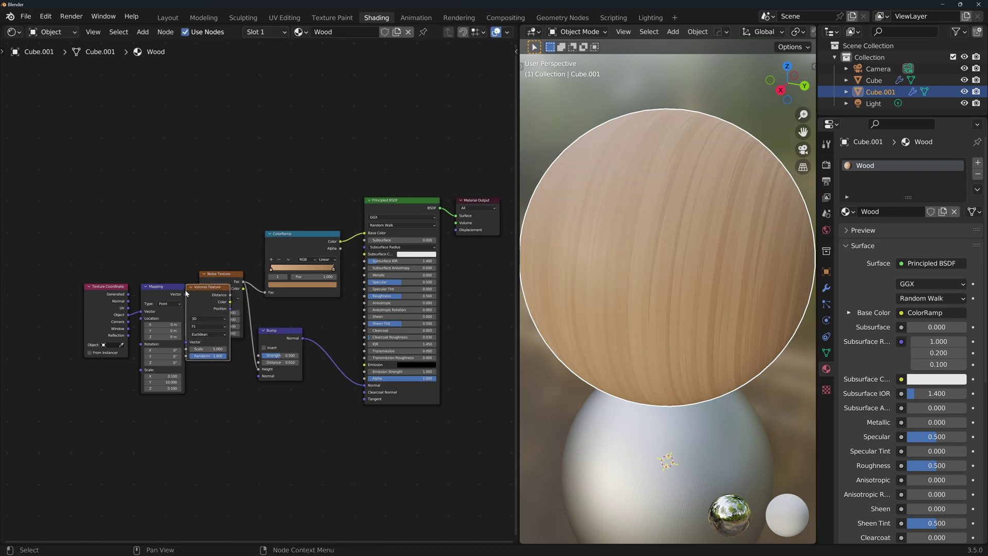
click(211, 289)
click(220, 325)
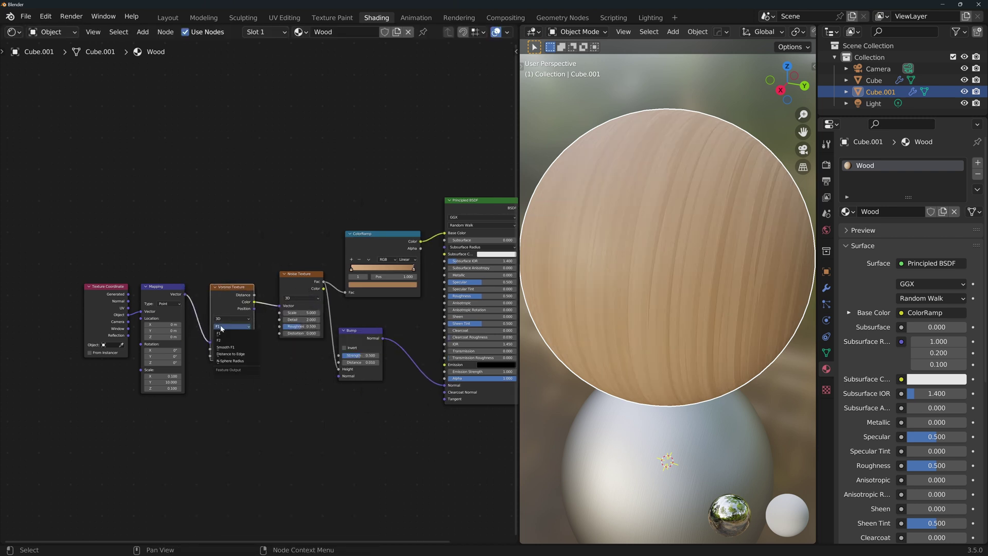
click(230, 350)
middle_drag(615, 312, 672, 293)
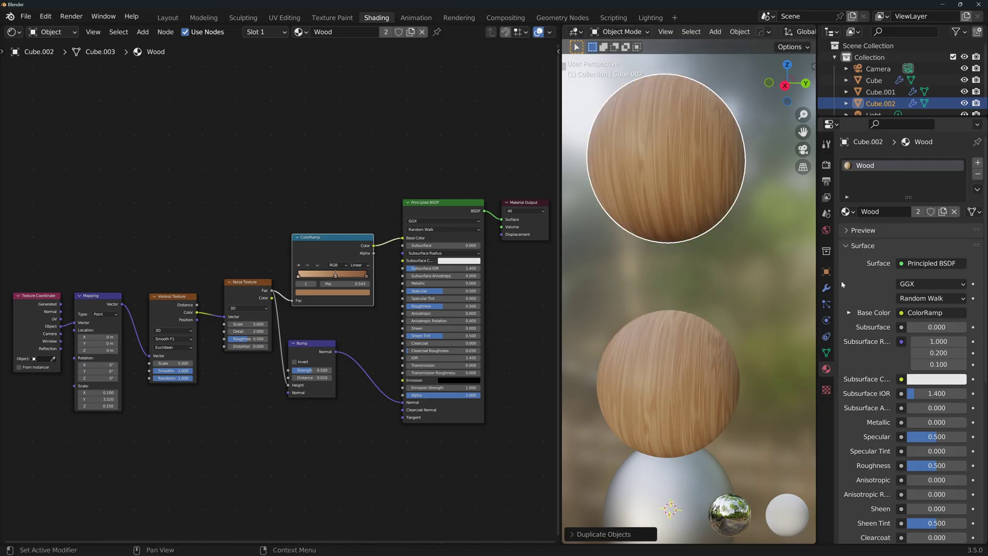
Replace the duplicated sphere's Wood material with a new material named Plastic.
click(976, 173)
click(905, 211)
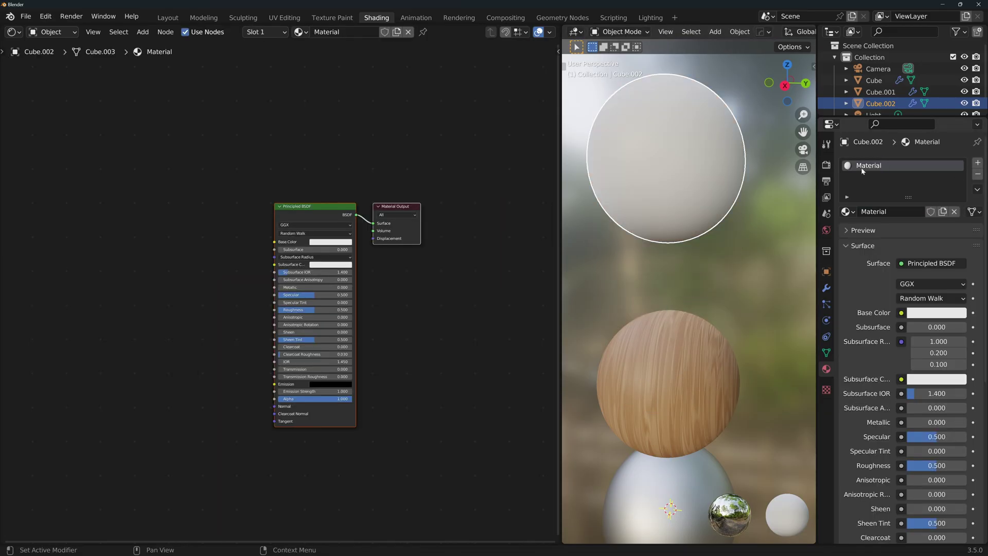
double_click(862, 165)
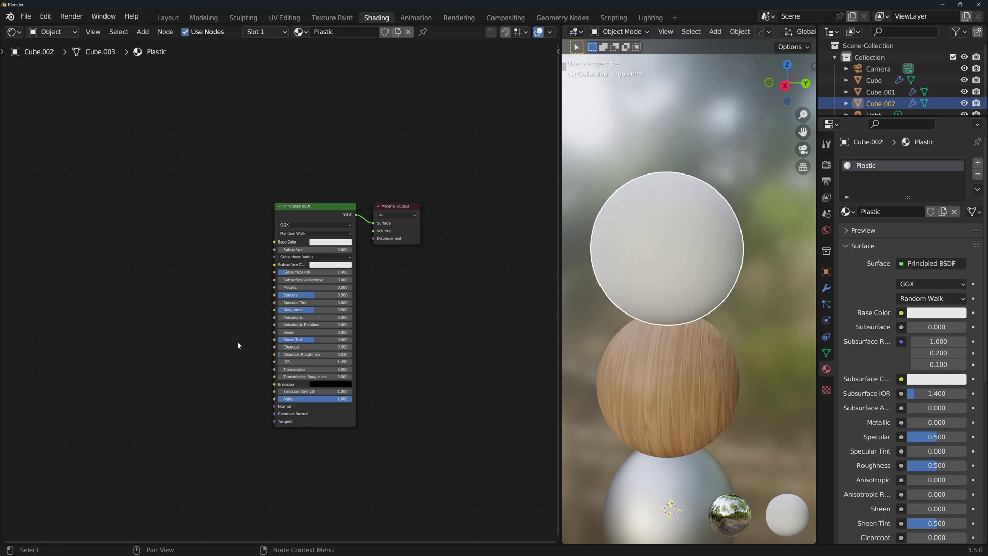
Add a Musgrave Texture node to the Plastic material, well before the Principled BSDF.
key(shift+a)
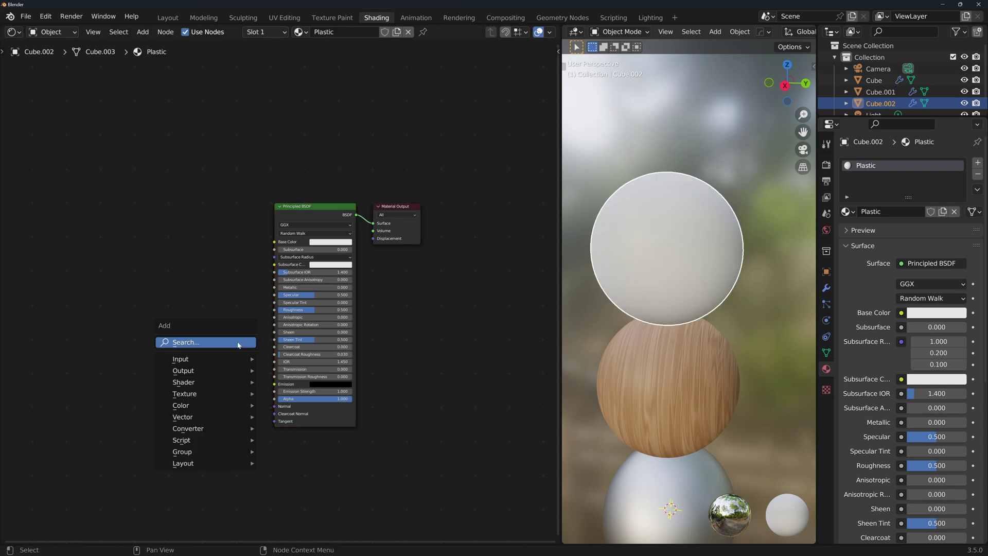
click(238, 344)
text(mus)
key(Return)
click(115, 302)
Add a ColorRamp node driven by the Musgrave Texture's Height and preview its output on the sphere.
text(col)
drag(165, 307, 128, 263)
key(Return)
click(182, 290)
shift+click(207, 252)
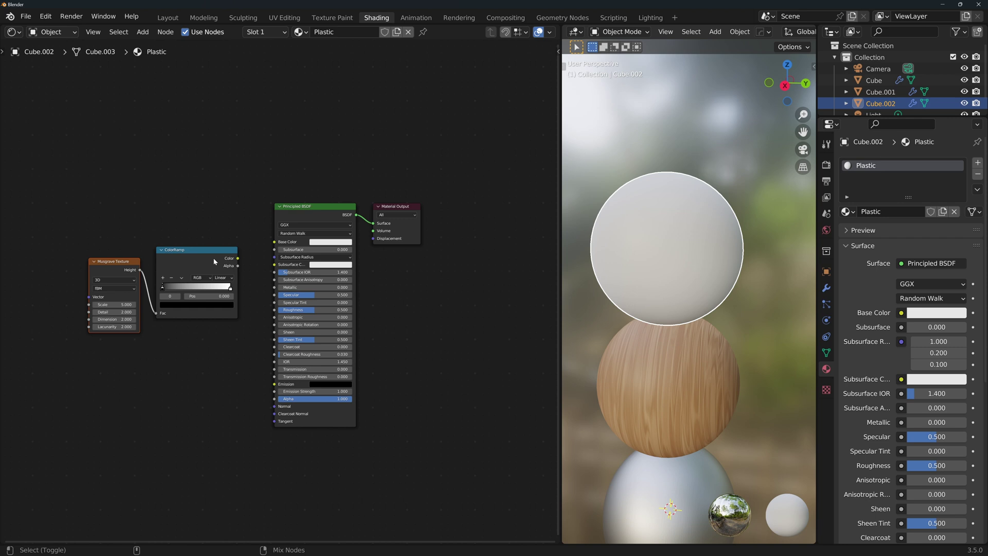
ctrl+shift+click(213, 257)
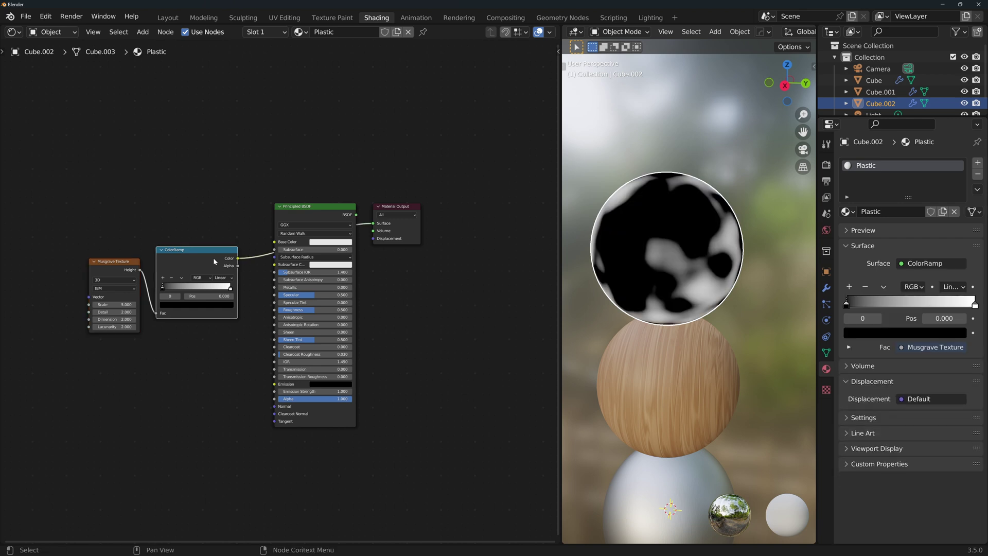
Set the Musgrave Texture's Scale to 1000 and move the ColorRamp's white stop to about 0.39.
click(121, 304)
text(1000)
key(Return)
scroll(668, 260, up, 18)
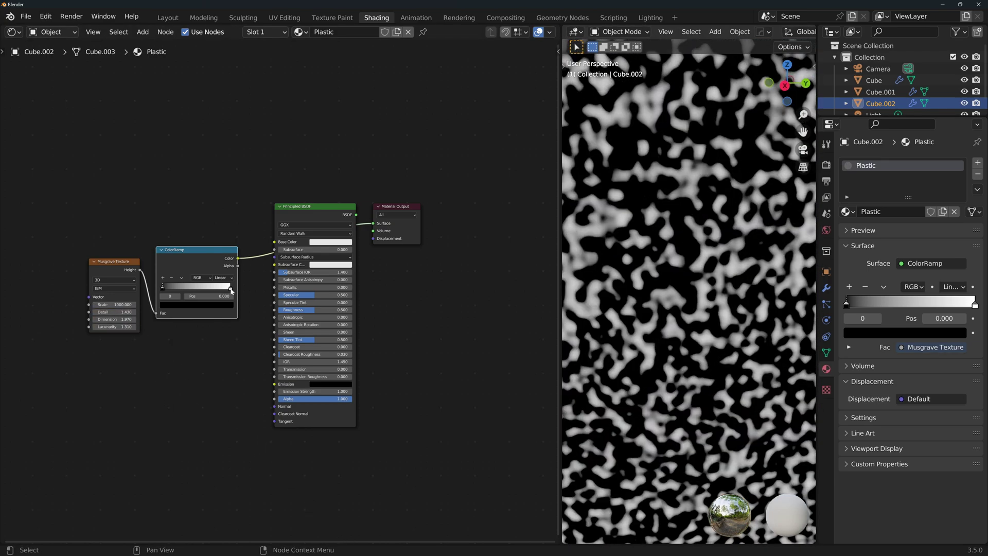
drag(230, 288, 185, 292)
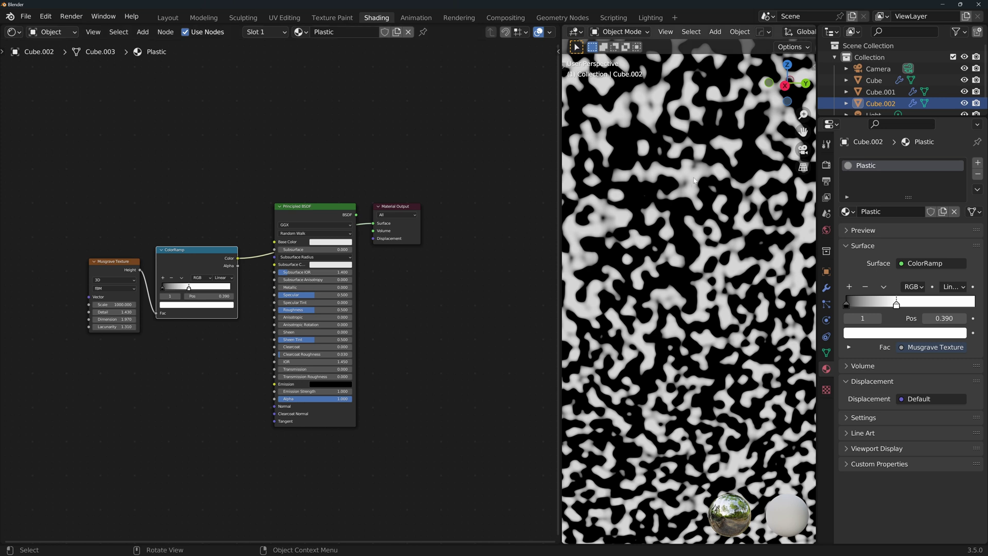
Add a Bump node with the ColorRamp's Color feeding its Height, and connect its Normal to the Principled BSDF's Normal.
drag(238, 258, 250, 292)
text(bum)
click(288, 341)
drag(309, 306, 337, 402)
Set the Bump node's Strength to 0.6 and Distance to 0.001, and reconnect the Principled BSDF to the Material Output.
click(292, 326)
text(0.6)
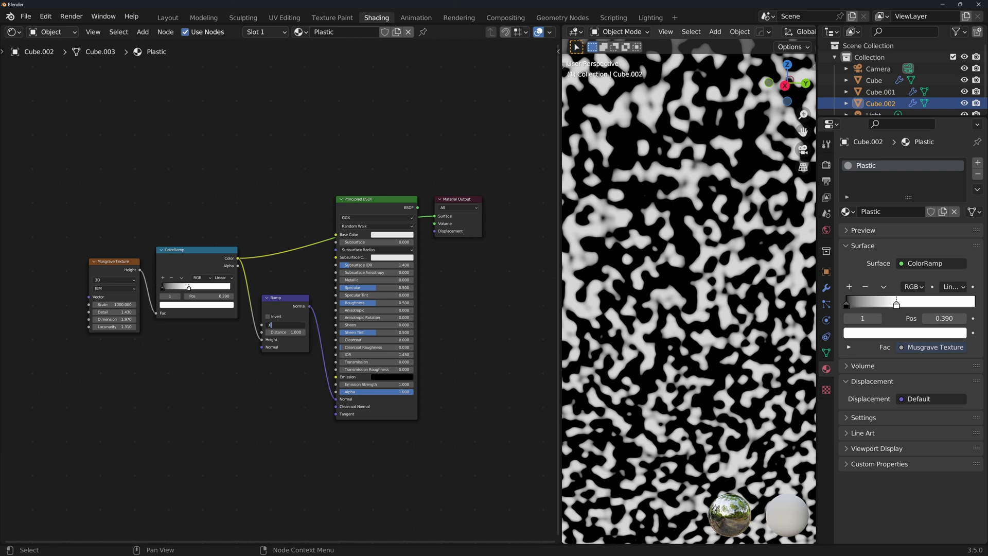
key(Return)
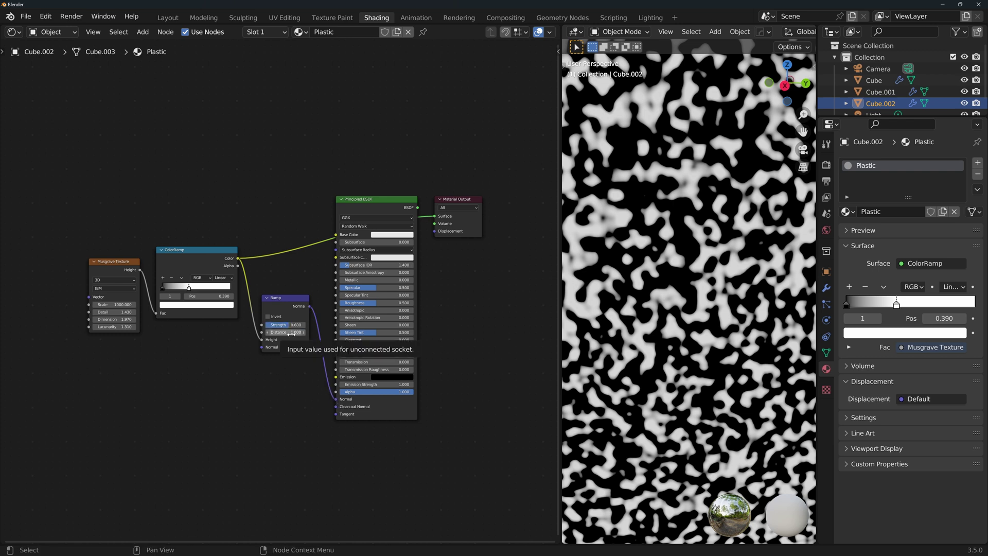
click(292, 333)
key(BackSpace)
text(.001)
key(Return)
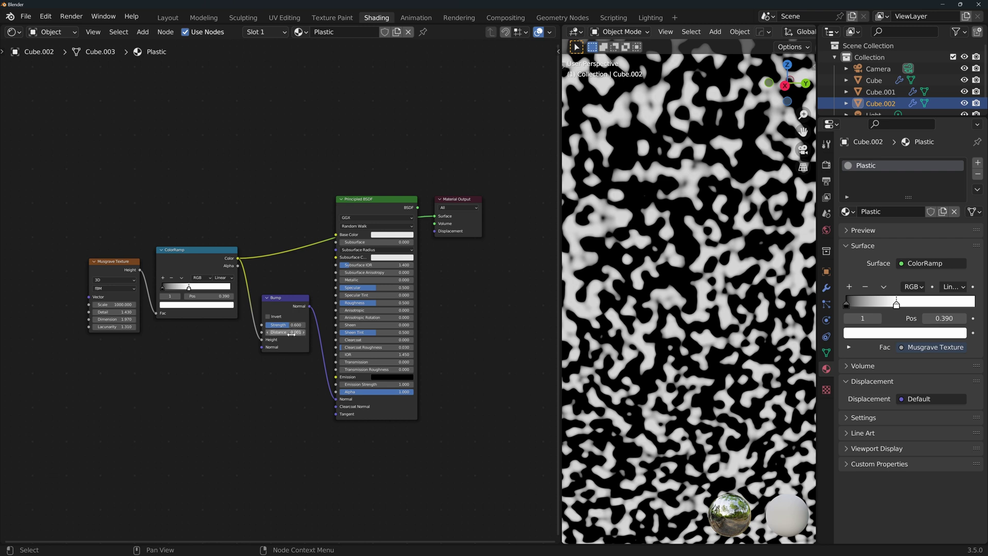
ctrl+shift+click(370, 202)
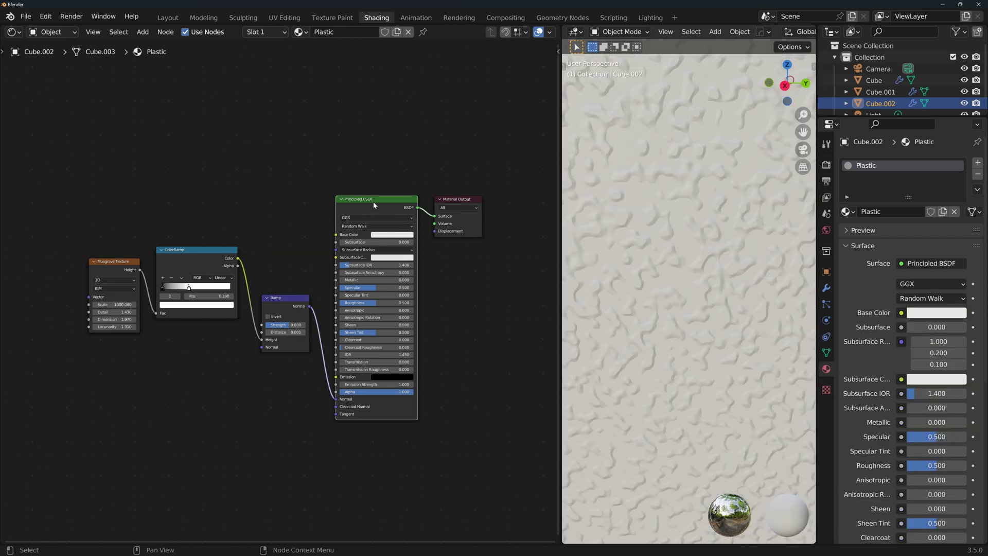
Move the ColorRamp's white stop to about 0.06 and change the Principled BSDF's Base Color to dark gray.
drag(189, 290, 167, 290)
click(400, 236)
drag(430, 169, 431, 178)
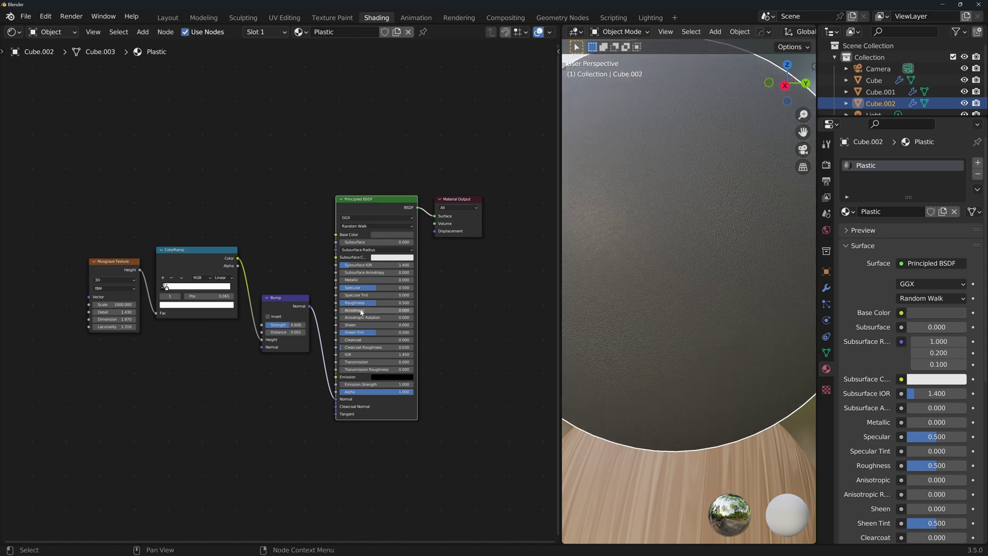